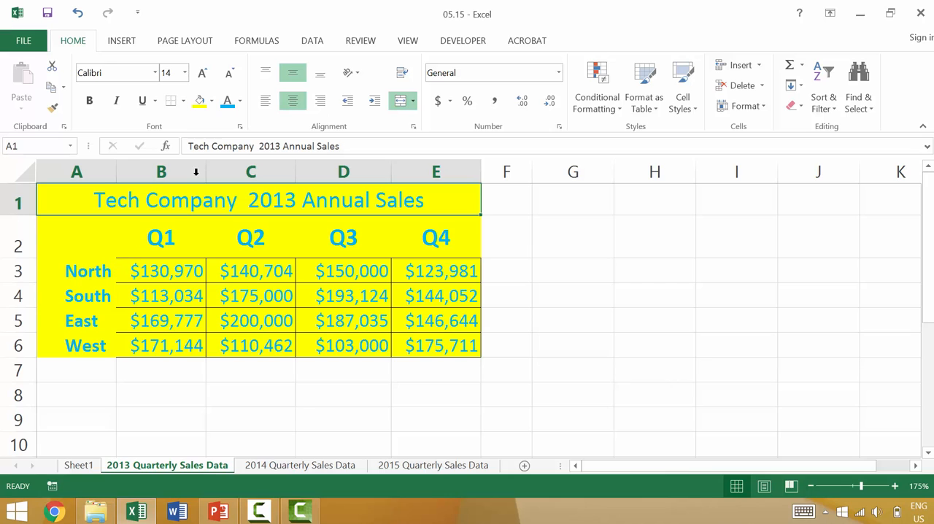
Set the font color of the 2013 sales table (A1:E6) to black
left_click(427, 336, "shift")
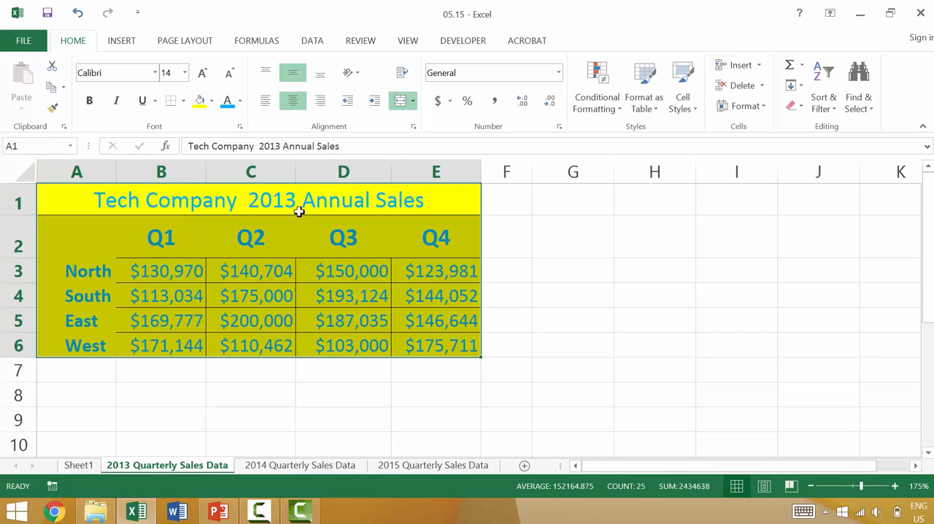
left_click(240, 102)
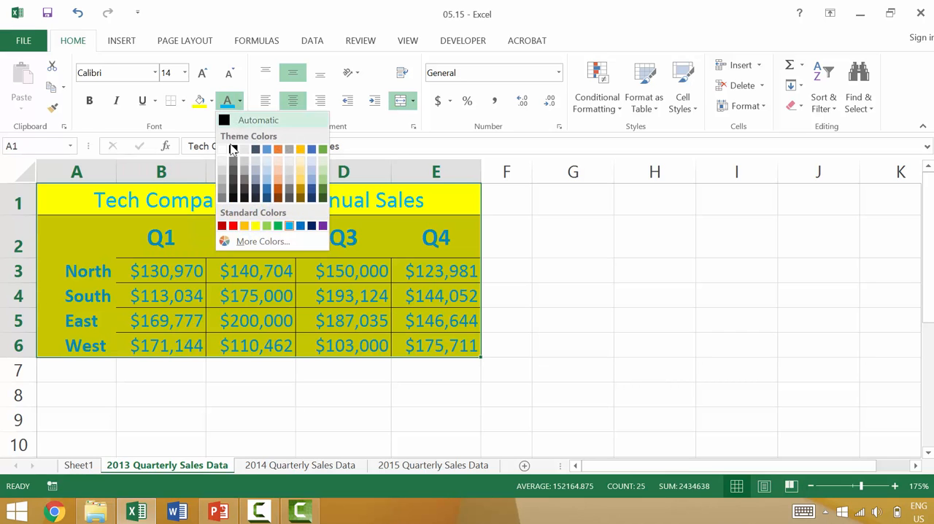
left_click(232, 148)
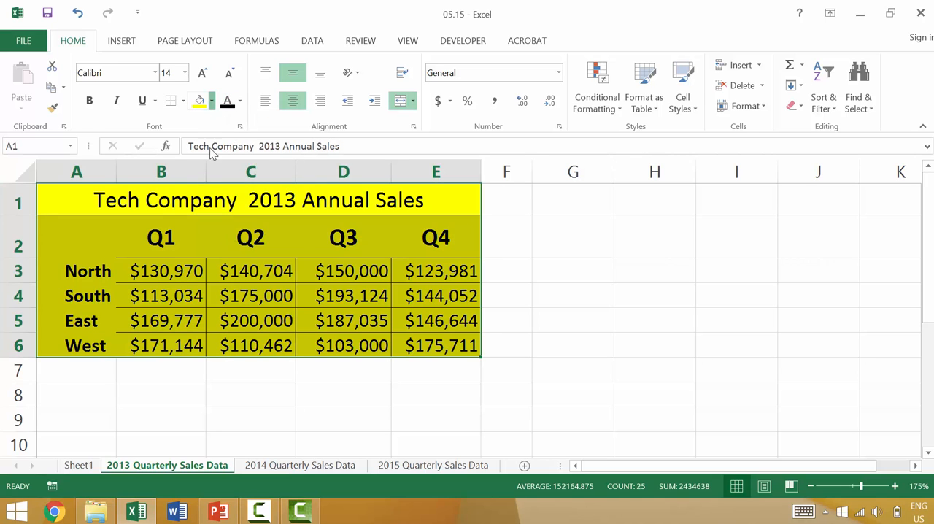
Try removing the yellow fill from the 2013 sales table, and undo the fill change
left_click(212, 102)
left_click(206, 221)
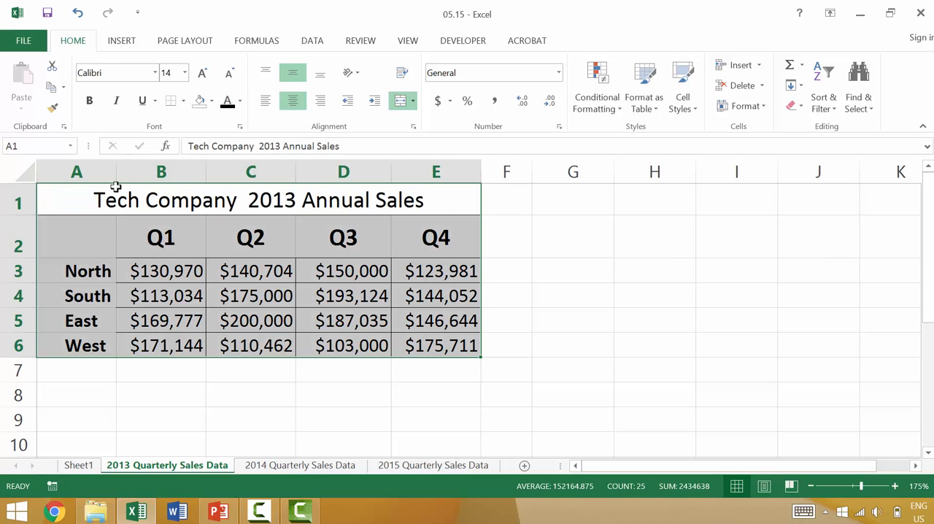
left_click(535, 287)
key("ctrl+z")
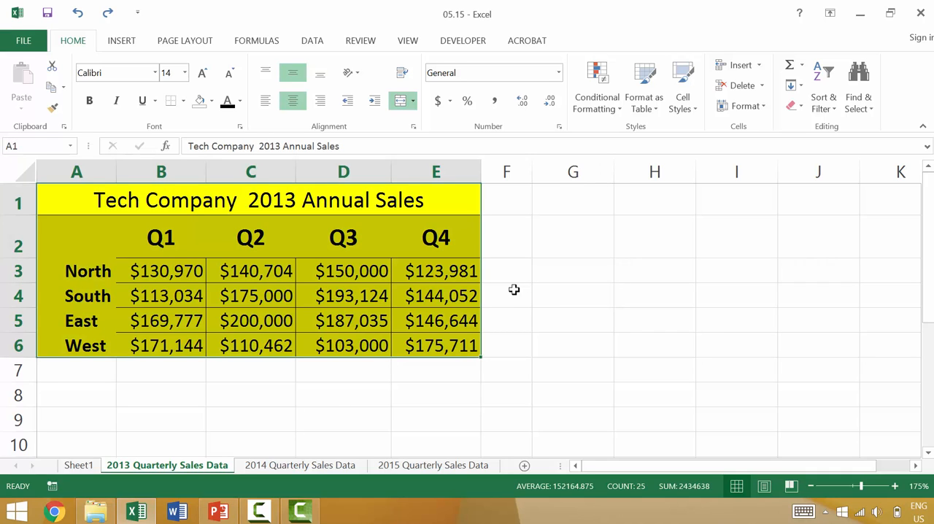
Try painting the plain format of empty cell G4 over A1:F6 with Format Painter, and undo it
left_click(536, 295)
left_click(52, 107)
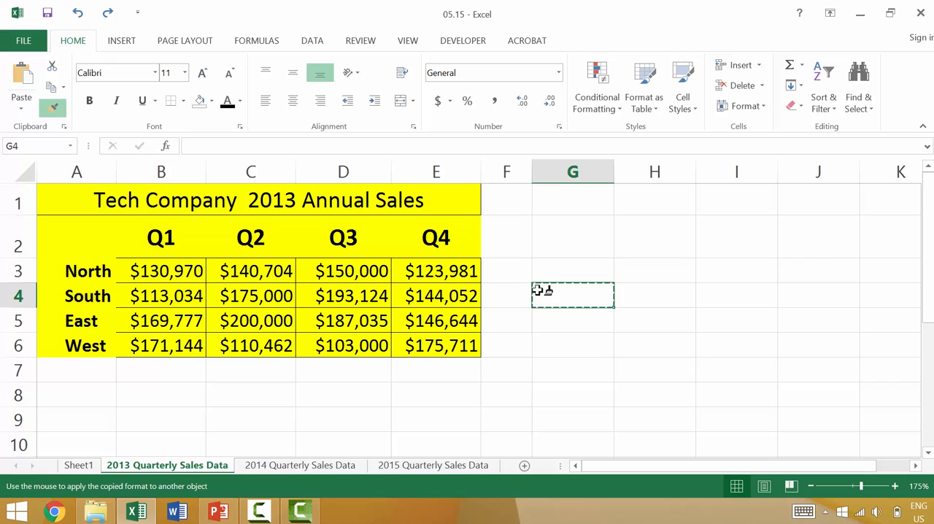
mouse_move(486, 197)
left_mouse_down()
mouse_move(139, 270)
mouse_move(124, 348)
mouse_move(134, 357)
left_mouse_up()
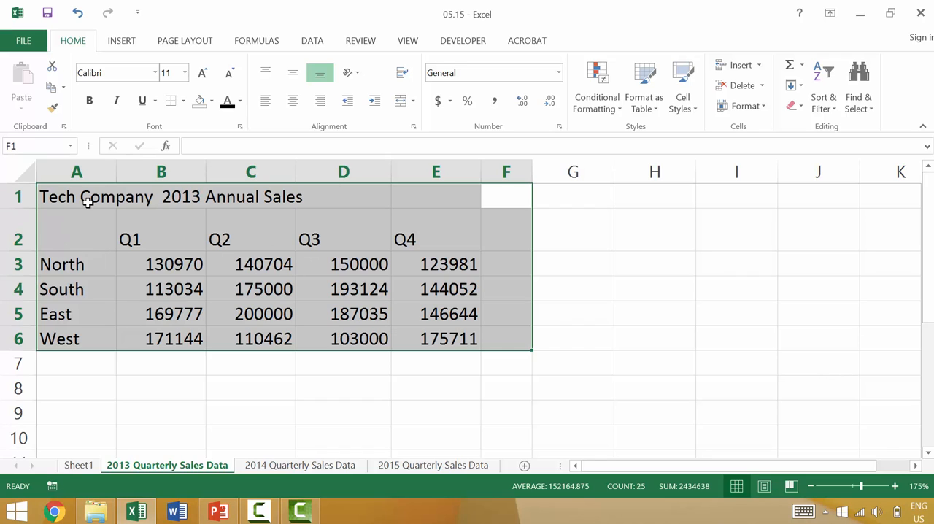
left_click(546, 242)
key("ctrl+z")
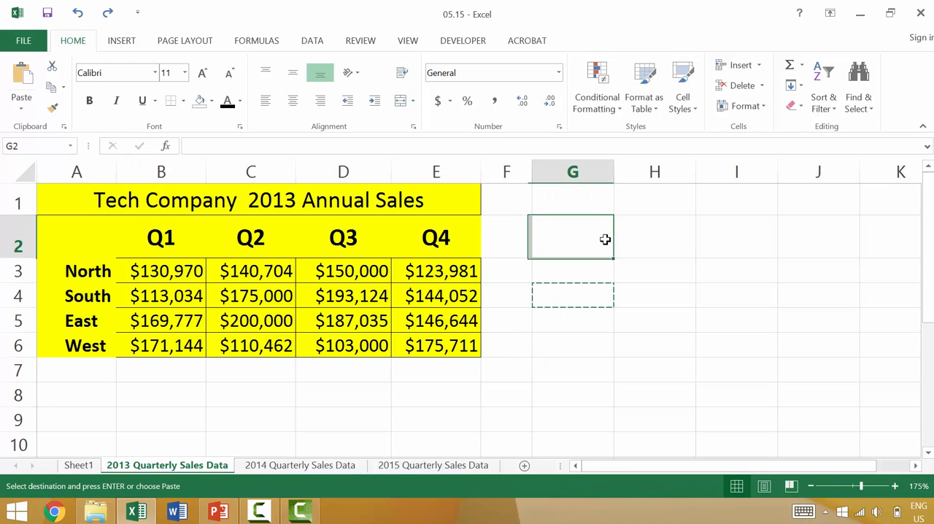
Strip the 2013 table's formatting by painting the format of empty cell G2 over A1:F7 with Format Painter
left_click(54, 109)
mouse_move(488, 188)
left_mouse_down()
mouse_move(8, 338)
mouse_move(7, 365)
left_mouse_up()
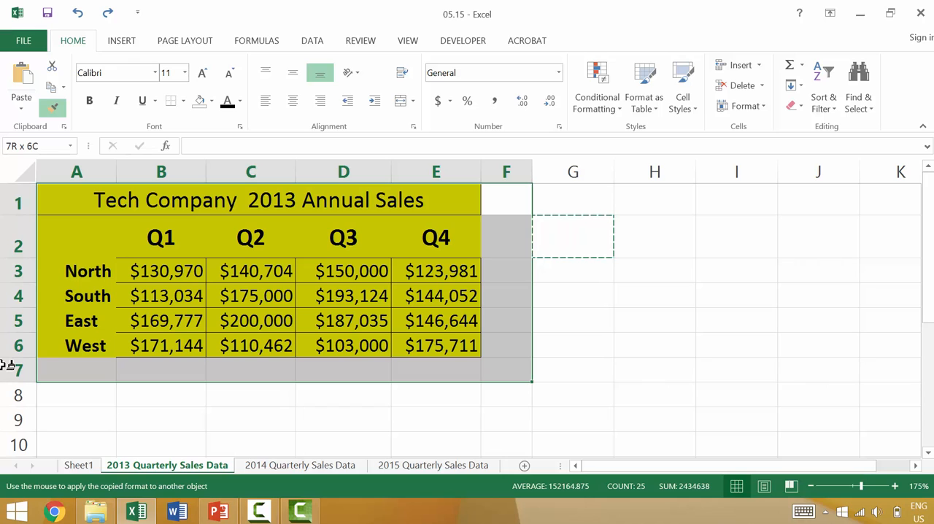
left_click_drag(8, 365, 7, 365)
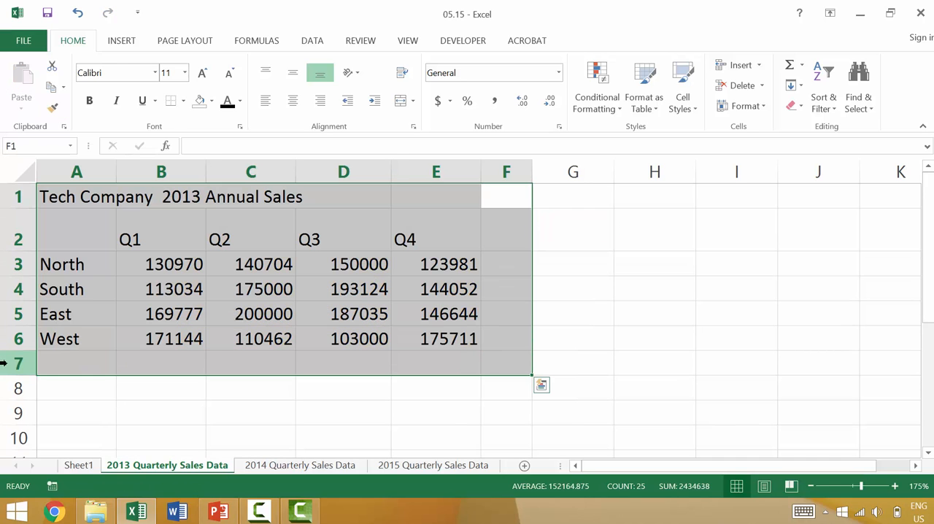
On the 2014 Quarterly Sales Data sheet, apply the Normal cell style to the sales table A1:E6
left_click(295, 465)
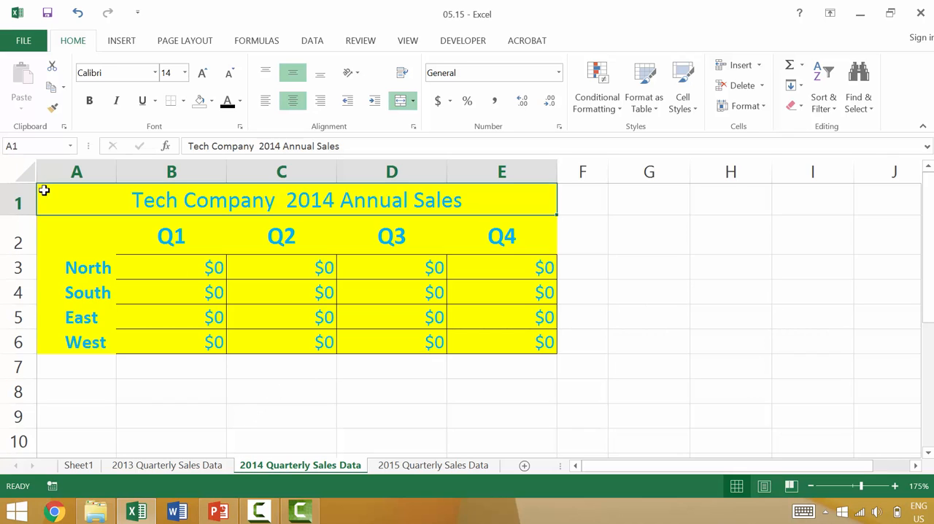
left_click(507, 337, "shift")
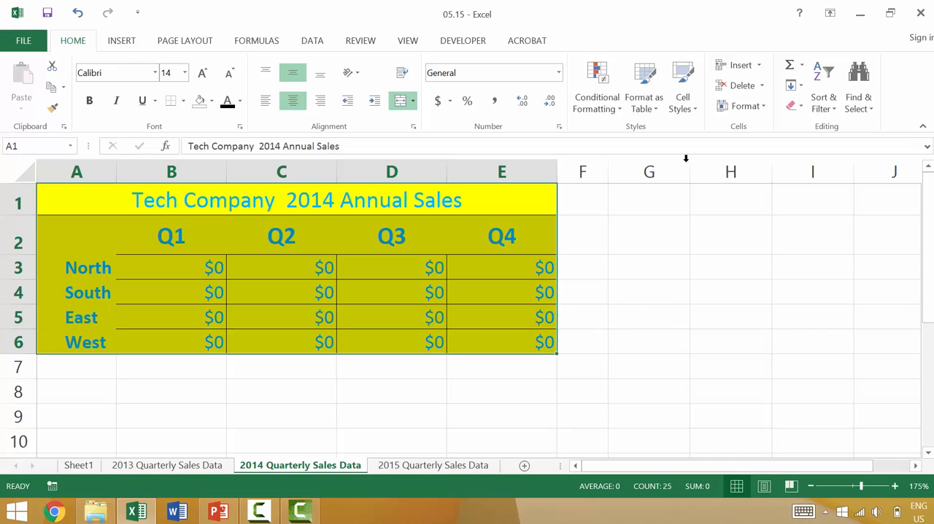
left_click(692, 114)
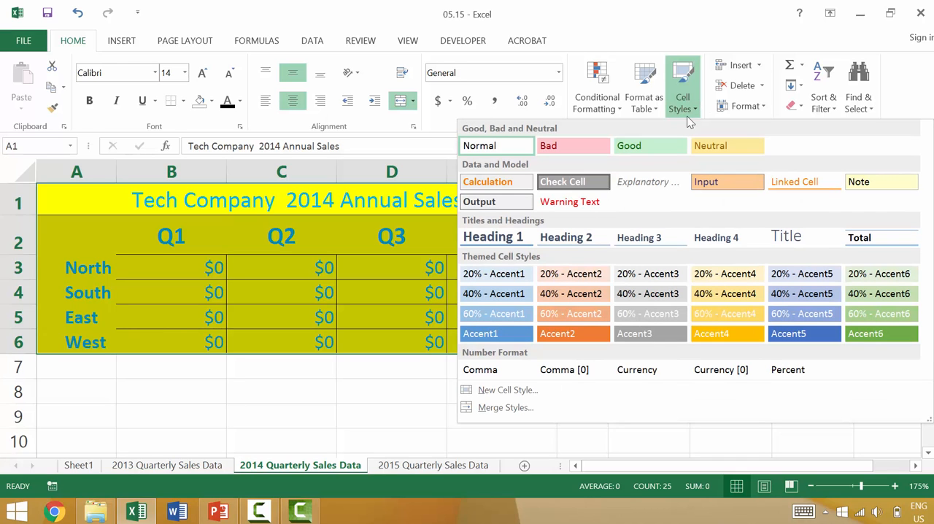
left_click(495, 148)
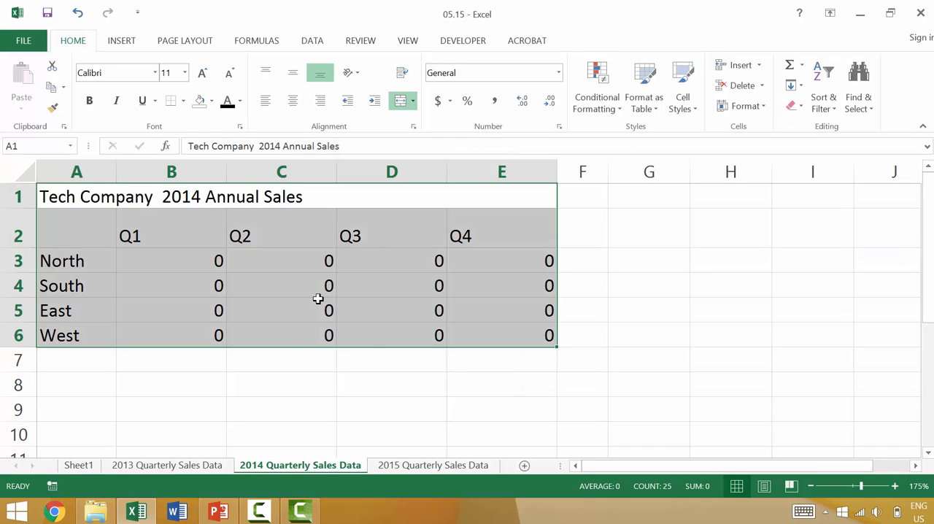
left_click(239, 283)
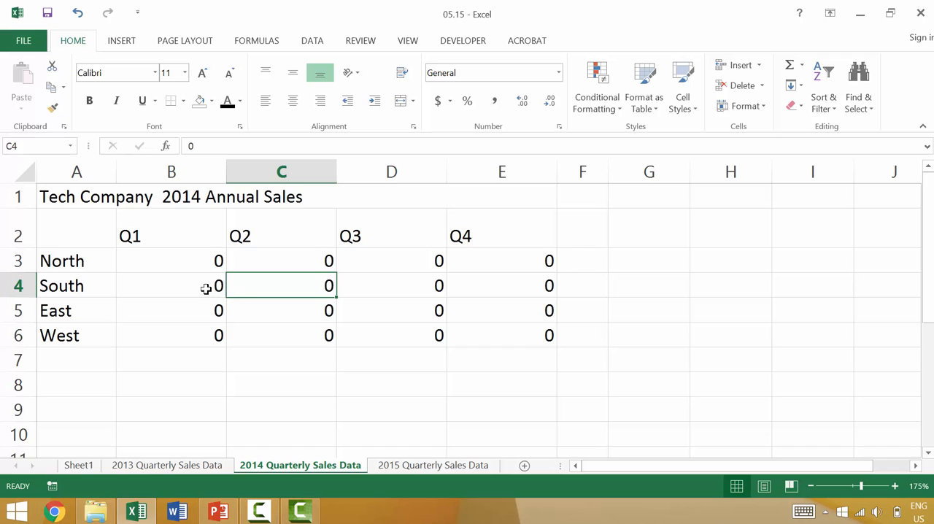
Center the 2014 sales title in A1, enlarge its font to size 16 and make it bold
left_click(100, 194)
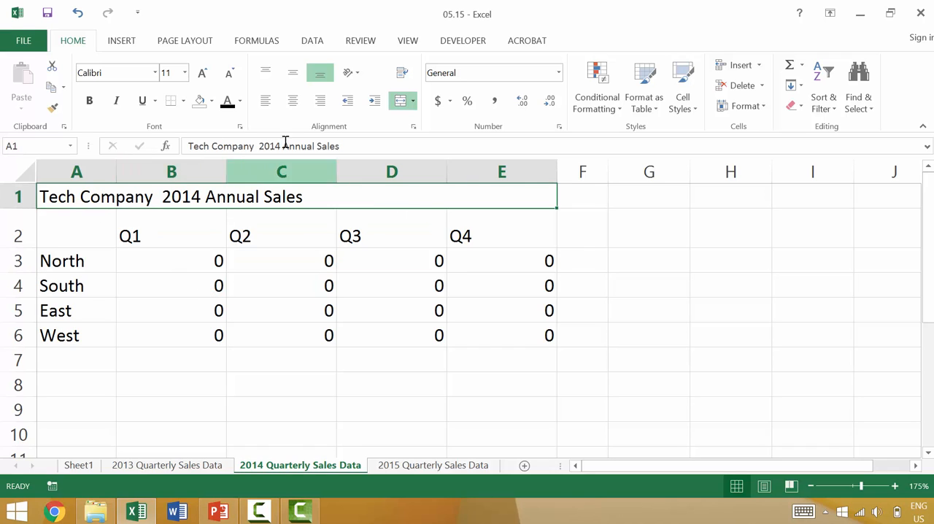
left_click(293, 100)
left_click(204, 73)
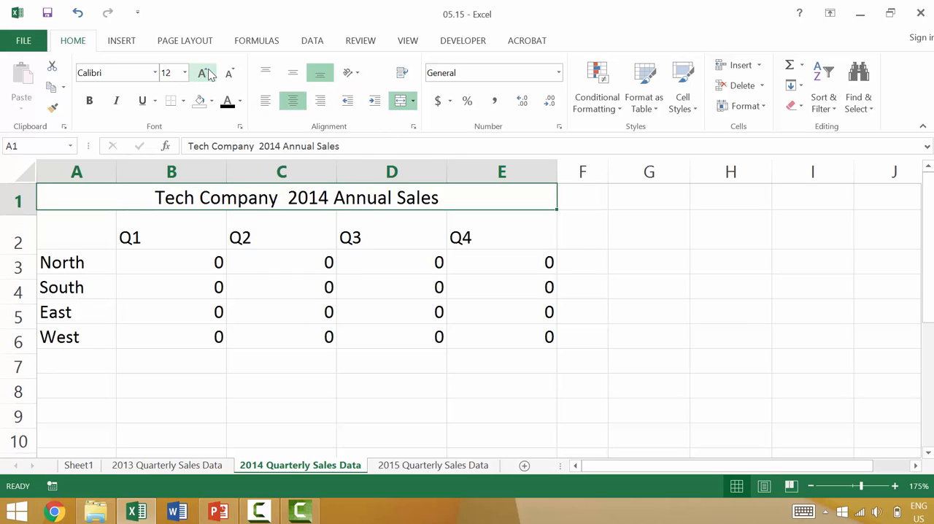
left_click(204, 73)
left_click(203, 73)
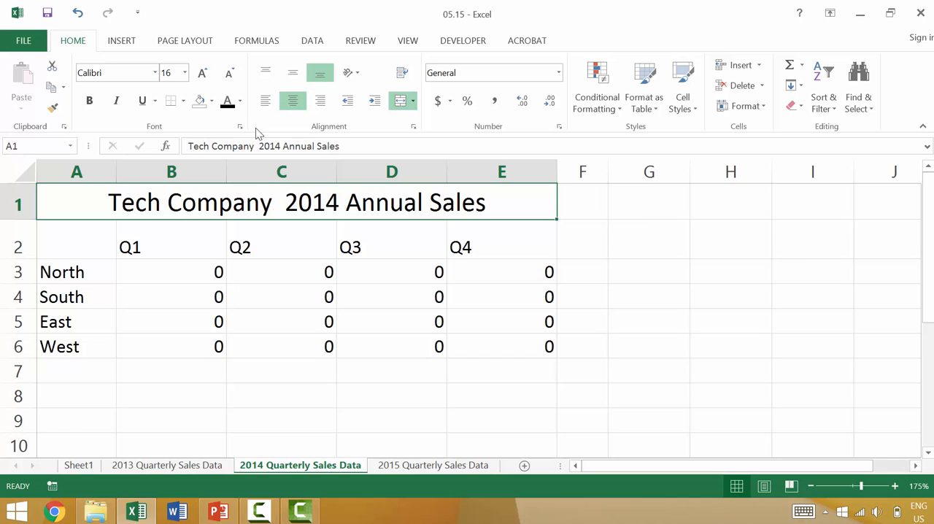
key("ctrl+b")
Make the quarter headings in B2:E2 and the region labels in A3:A6 bold
left_click_drag(129, 244, 503, 246)
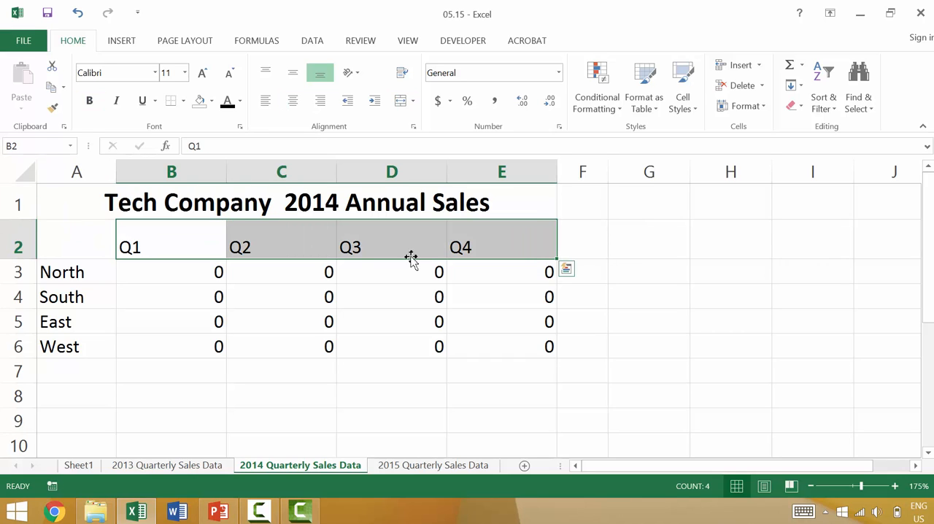
key("ctrl+b")
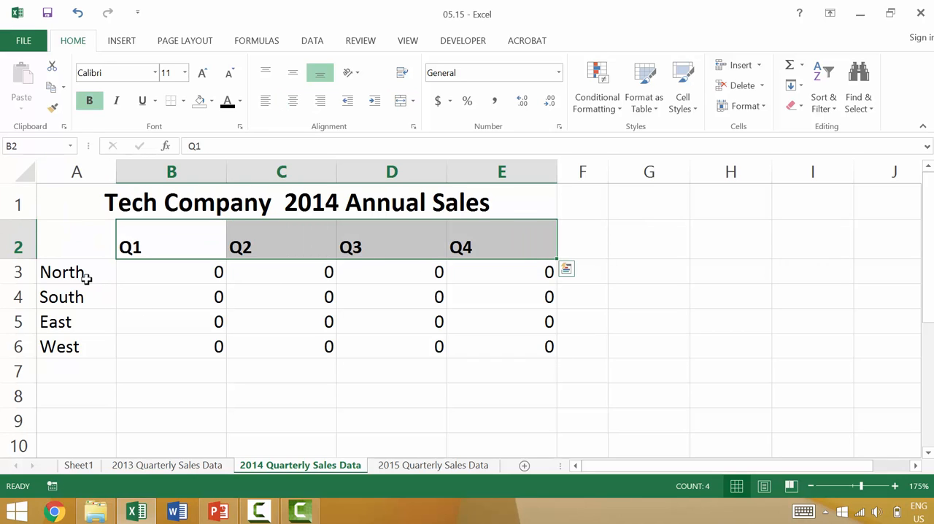
left_click_drag(85, 275, 80, 297)
left_click_drag(81, 357, 81, 353)
left_click(89, 100)
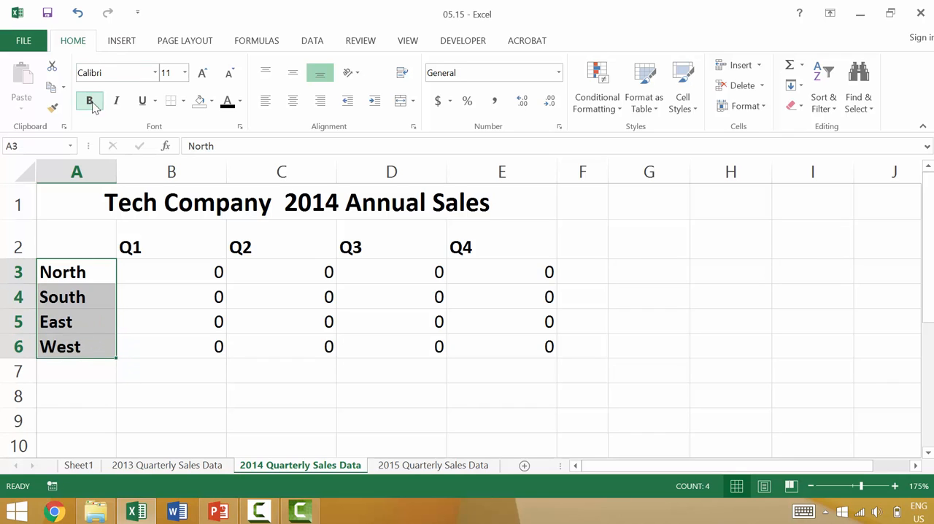
left_click(183, 323)
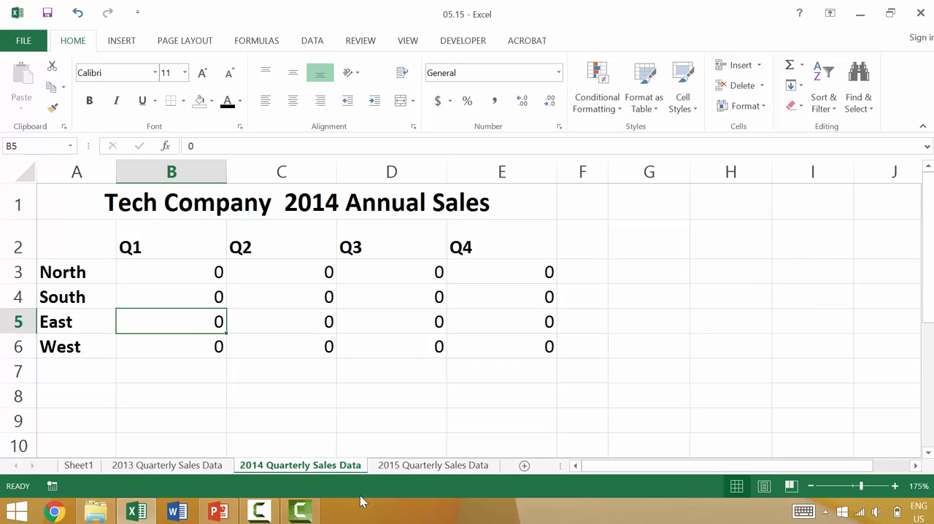
On the 2015 Quarterly Sales Data sheet, try deleting the contents of A1:E6, and undo the deletion
left_click(402, 468)
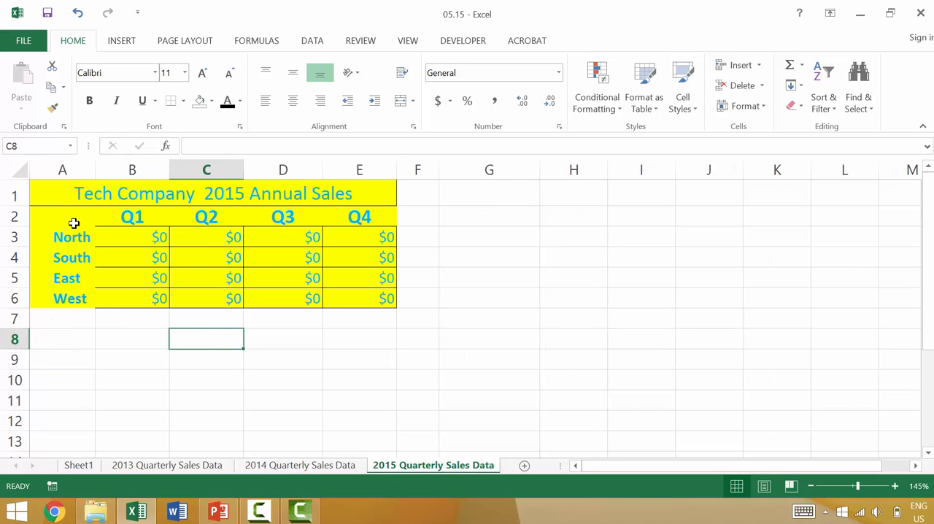
left_click(56, 192)
left_click(355, 295, "shift")
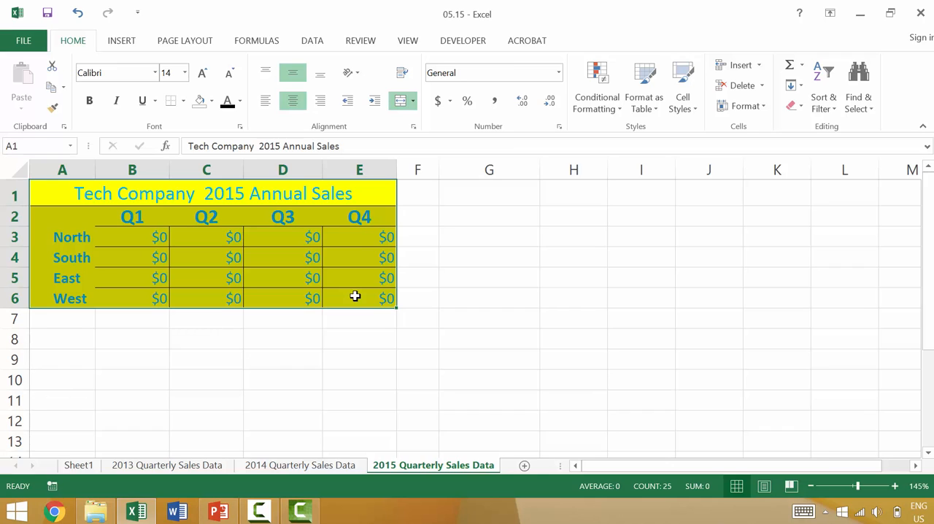
key("Delete")
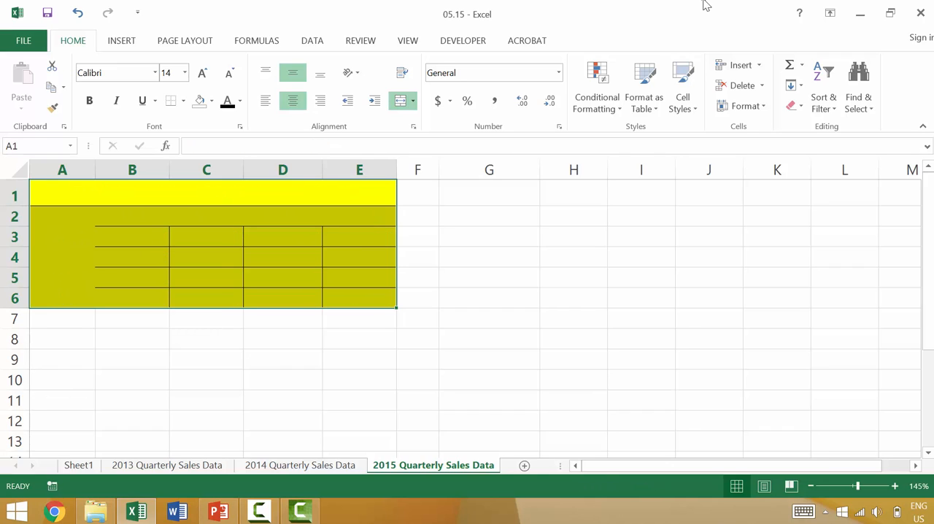
left_click(475, 321)
key("ctrl+z")
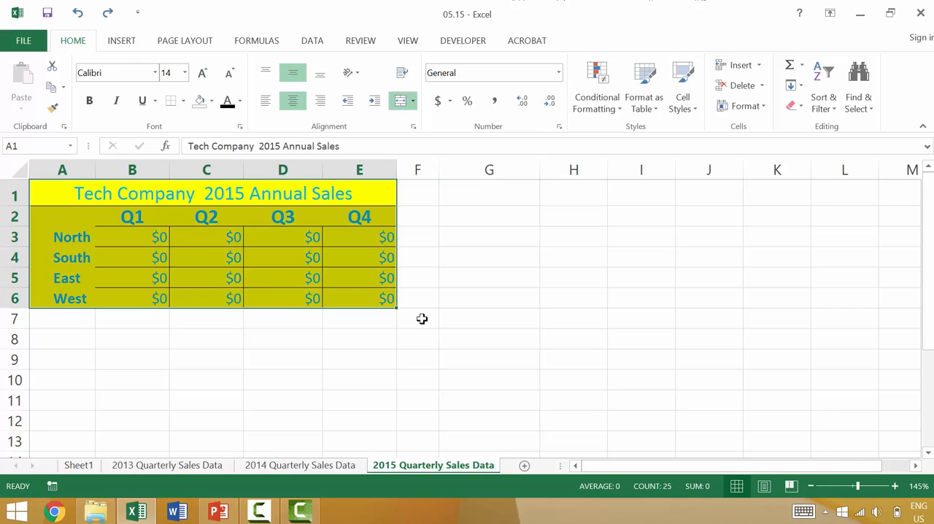
Clear only the contents of the 2015 sales table A1:E6 with the Clear Contents command
right_click(257, 224)
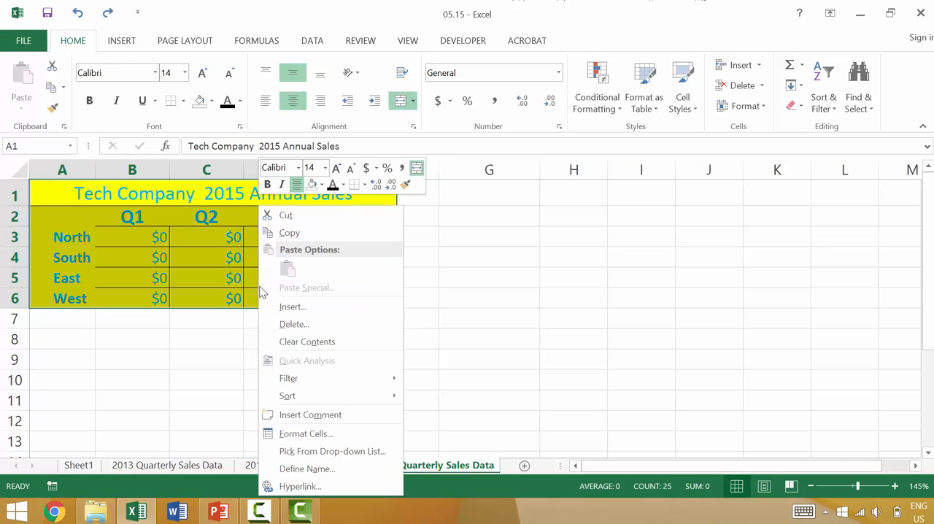
left_click(288, 343)
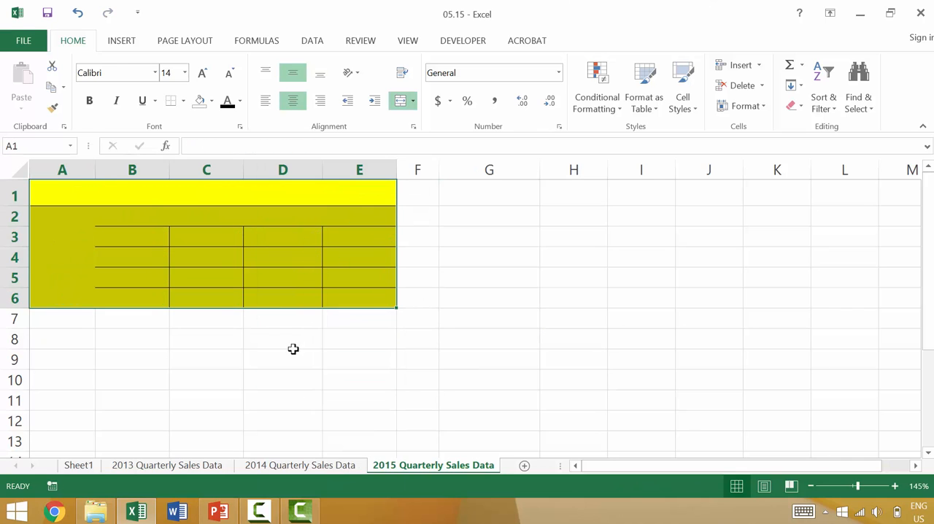
left_click(324, 391)
On the 2013 Quarterly Sales Data sheet, fill the range A1:F7 with green
left_click(196, 467)
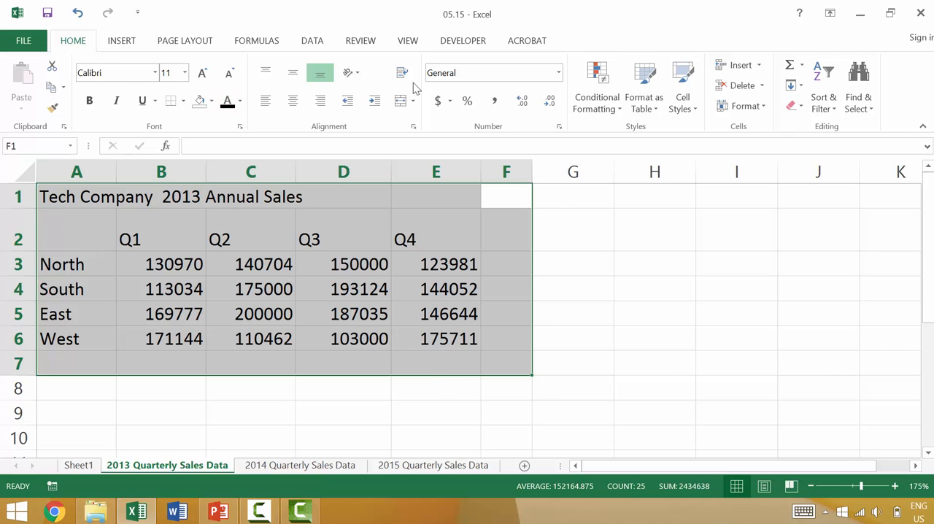
left_click(211, 101)
left_click(249, 209)
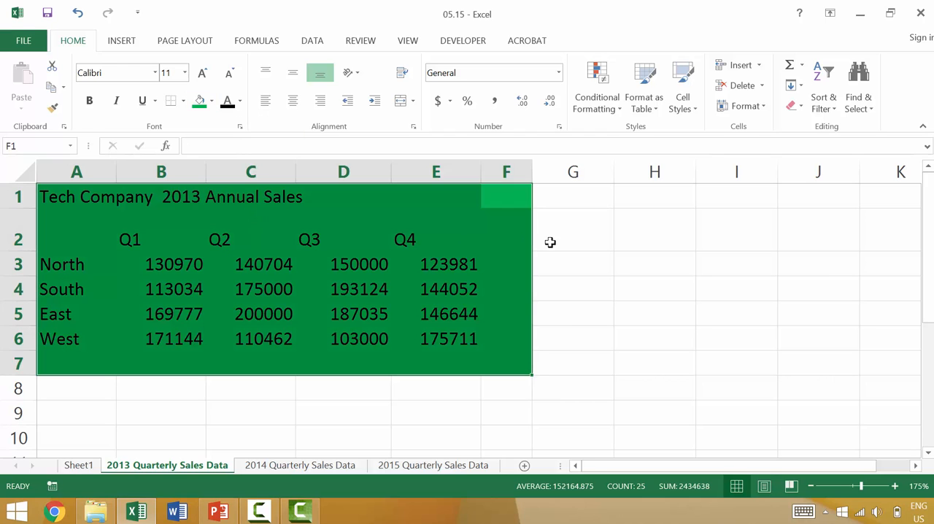
left_click(567, 244)
Remove the green fill by painting the format of empty cell H2 over A1:G8 with Format Painter
left_click(651, 230)
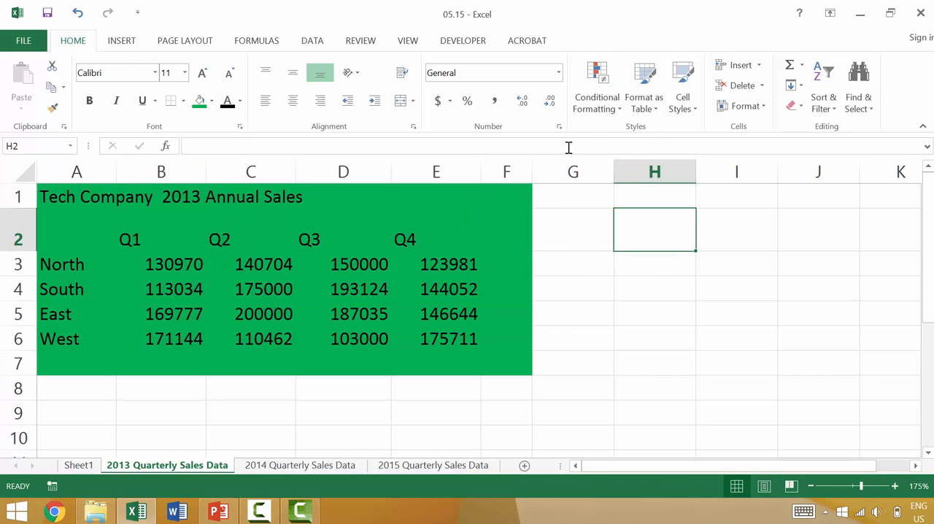
left_click(53, 108)
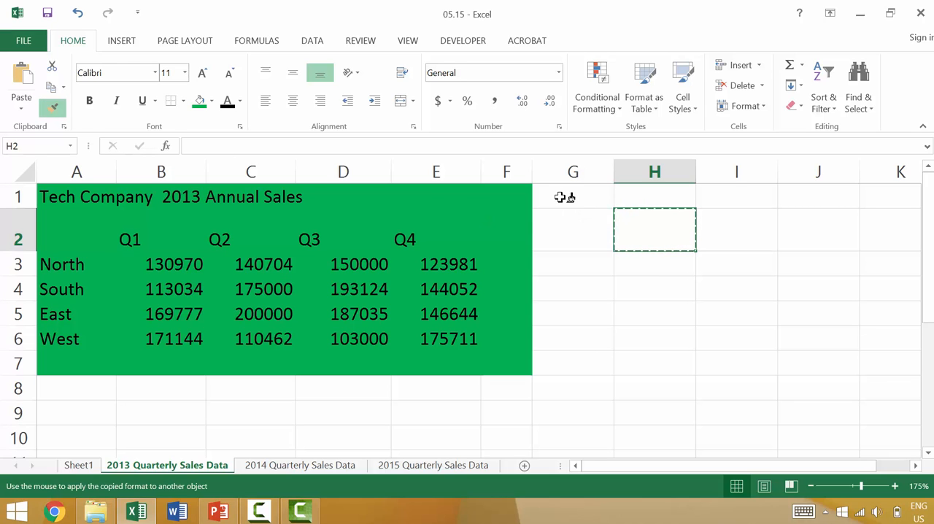
left_click_drag(559, 194, 8, 388)
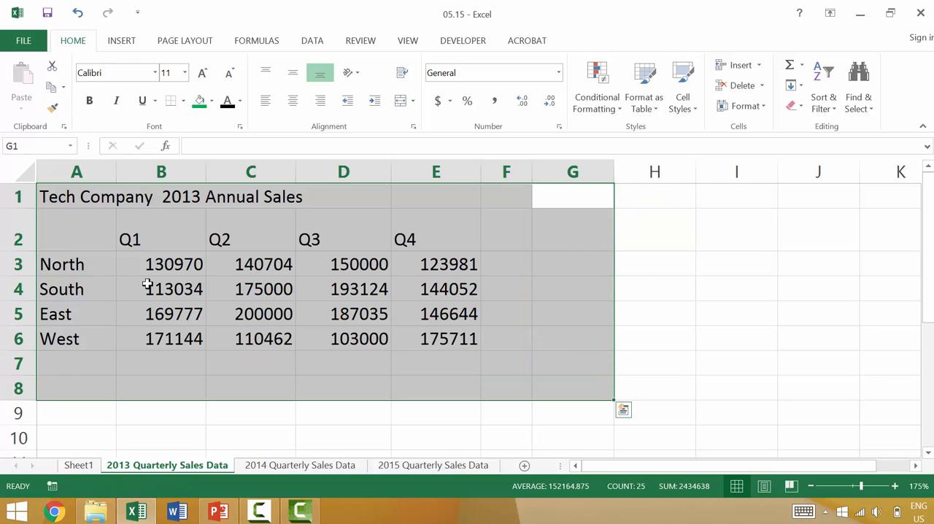
On the 2014 Quarterly Sales Data sheet, reset the formatting of A1:E6 by applying the Normal cell style
left_click(311, 465)
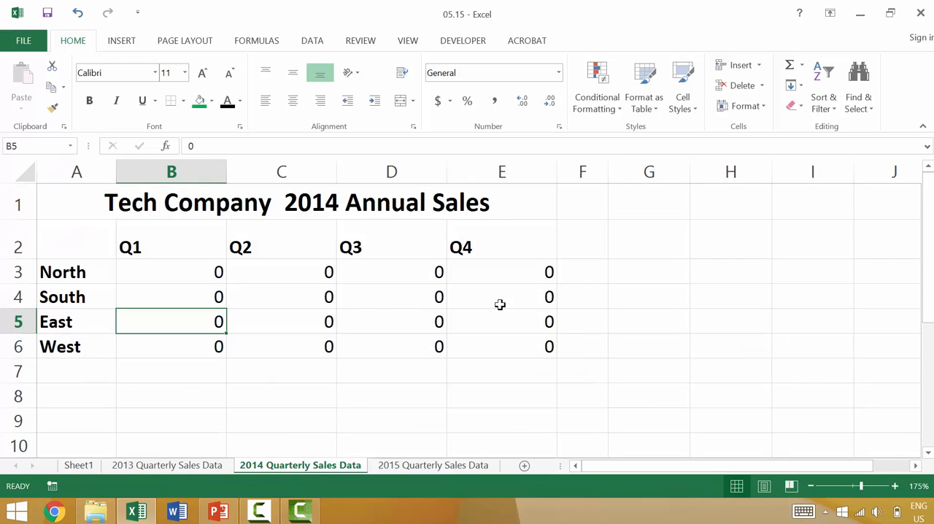
left_click(57, 197)
left_click(549, 343, "shift")
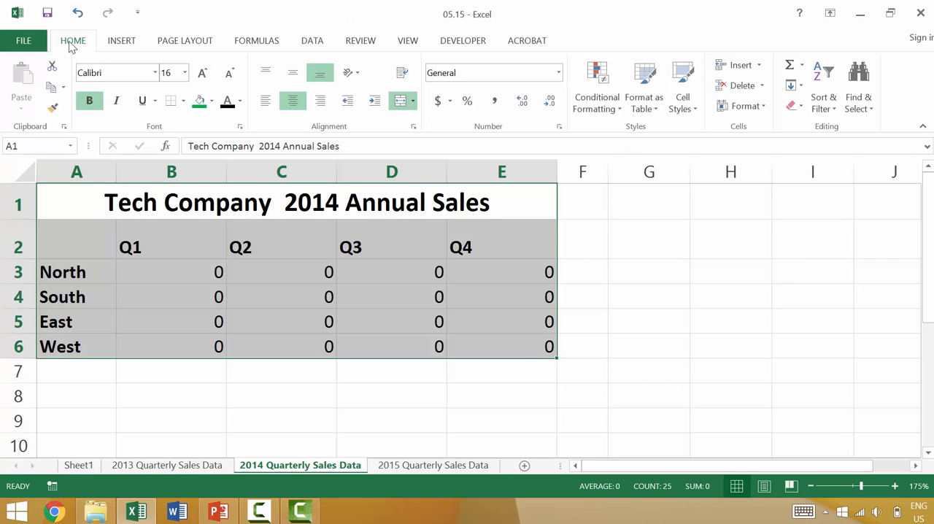
left_click(682, 116)
left_click(497, 148)
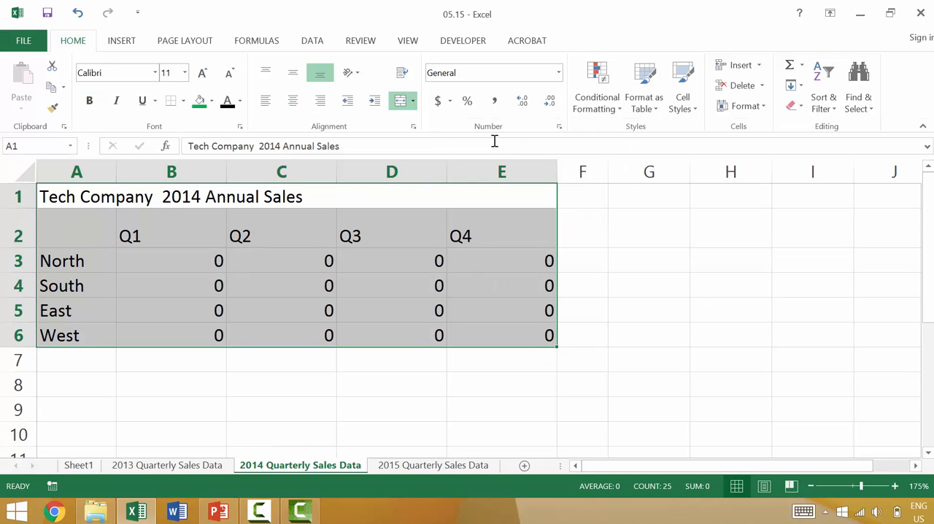
On the 2015 Quarterly Sales Data sheet, enter DATA in merged cell A1 and data in cells A4 and D4
left_click(409, 467)
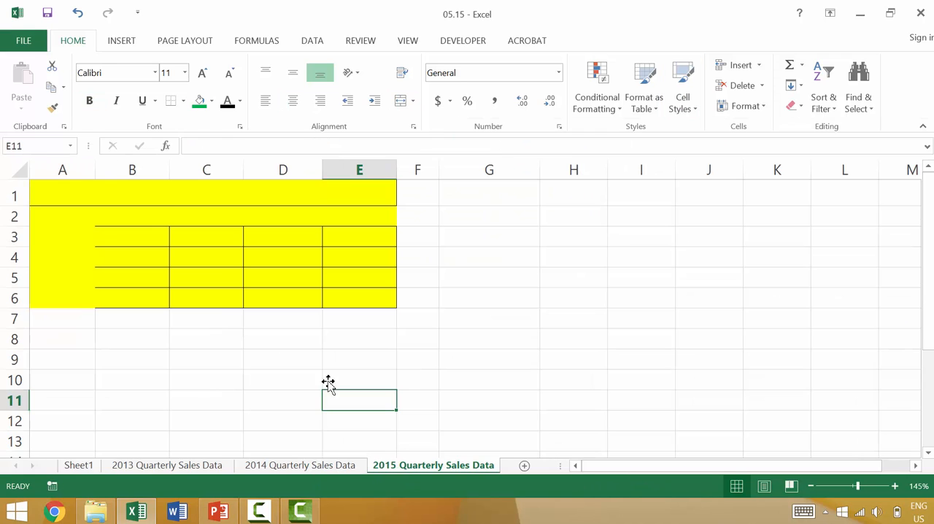
left_click(74, 187)
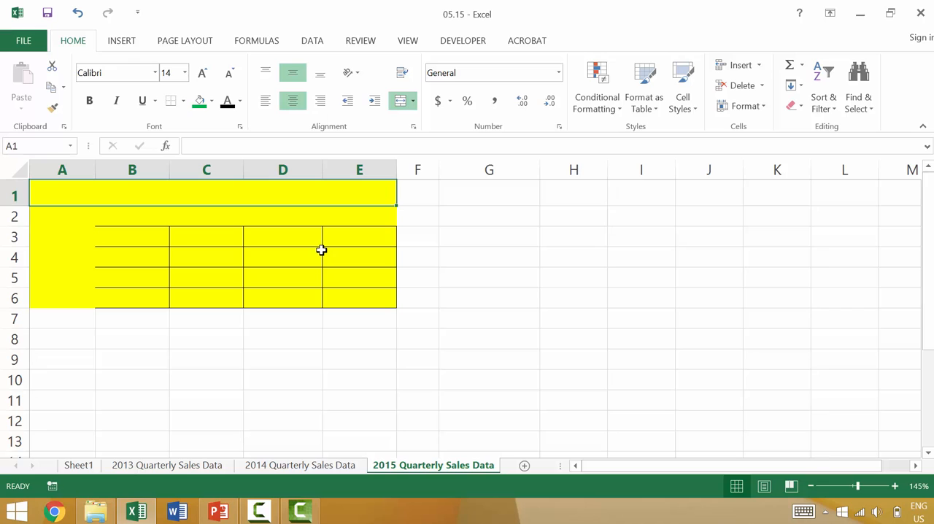
type("DATA")
key("Return")
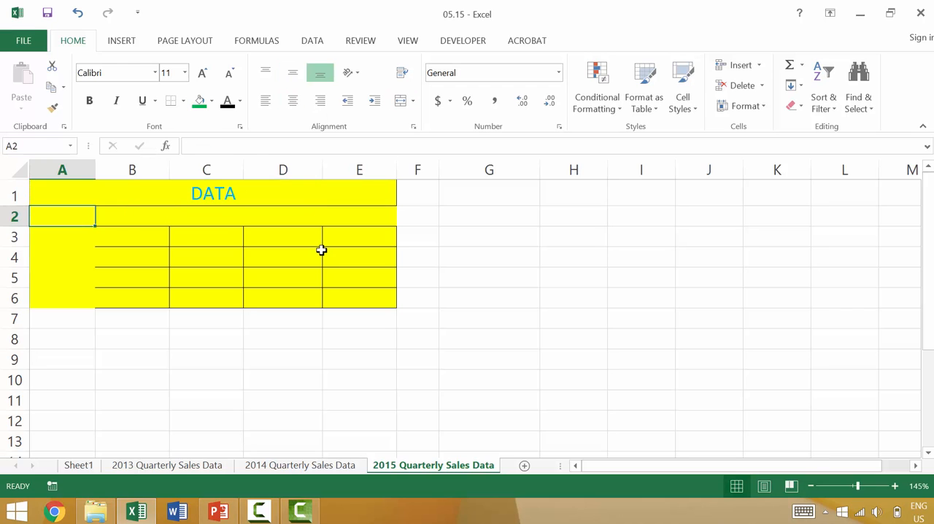
key("Down")
key("Down")
type("data")
key("Tab")
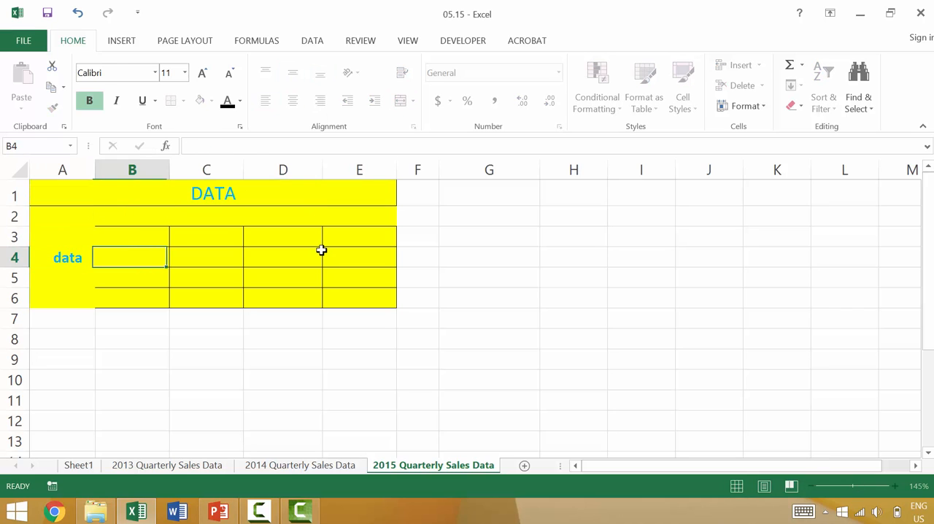
left_click(321, 251)
type("dataa")
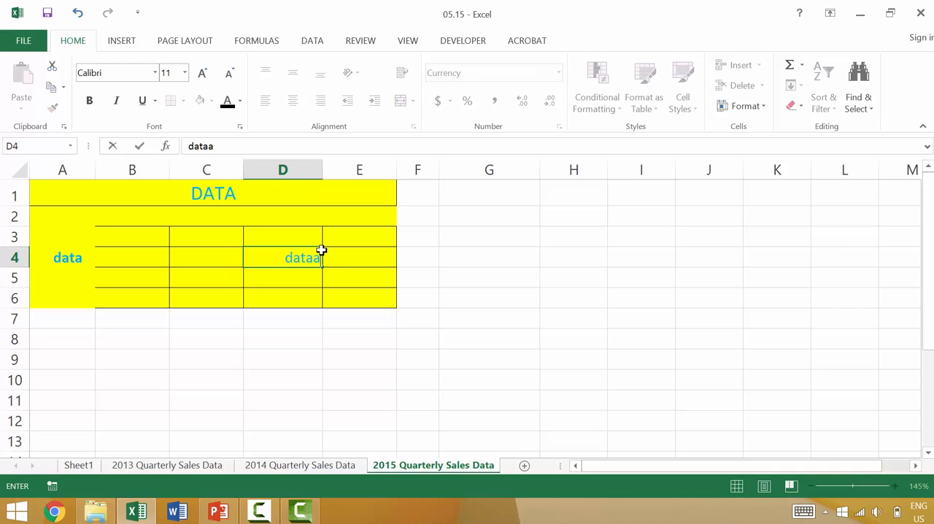
key("BackSpace")
key("Return")
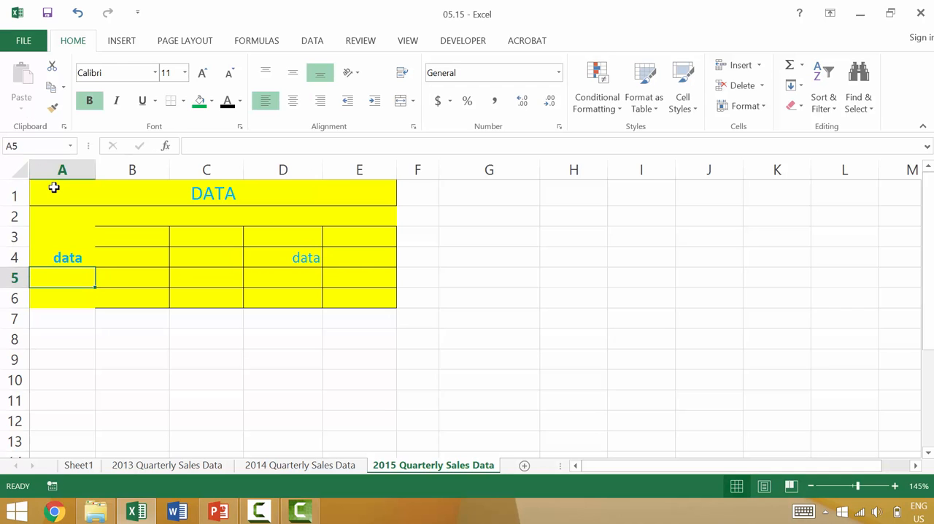
Try deleting the contents of the yellow table A1:E6, and undo the deletion
left_click(53, 188)
left_click(337, 298, "shift")
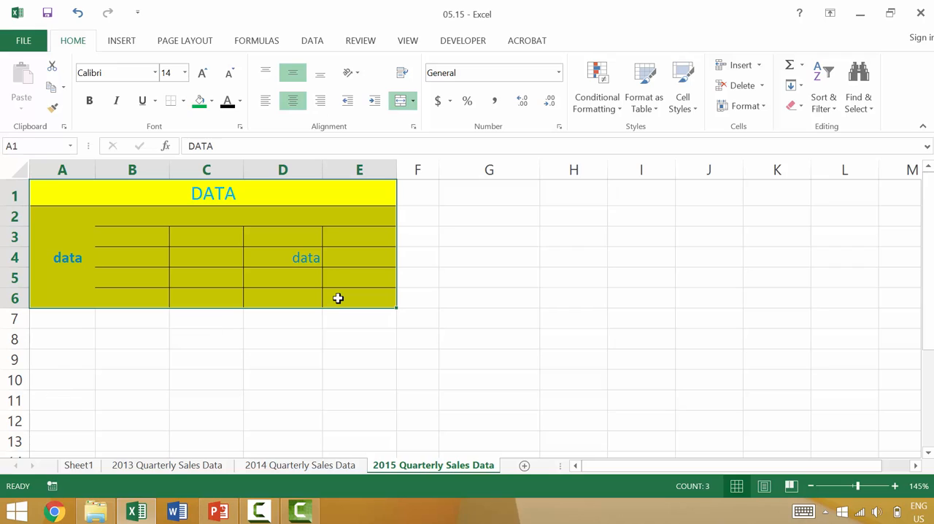
key("Delete")
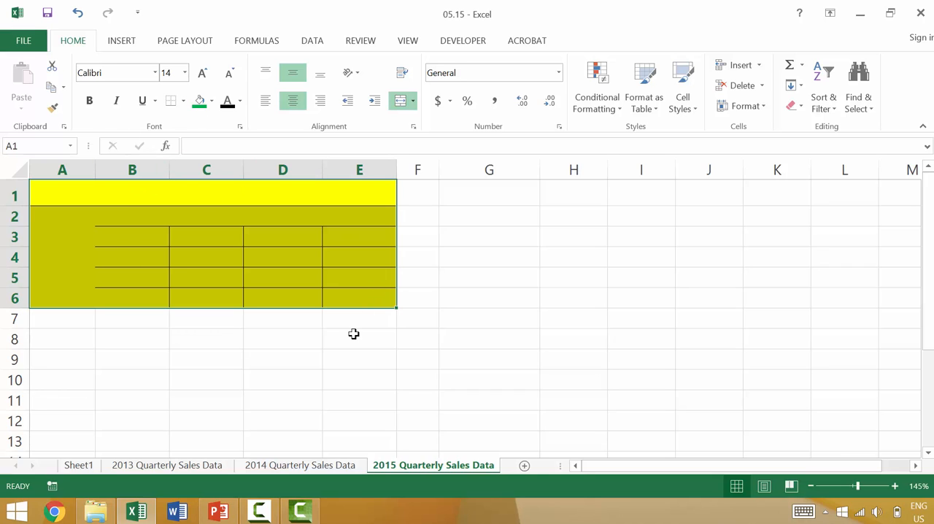
key("ctrl+z")
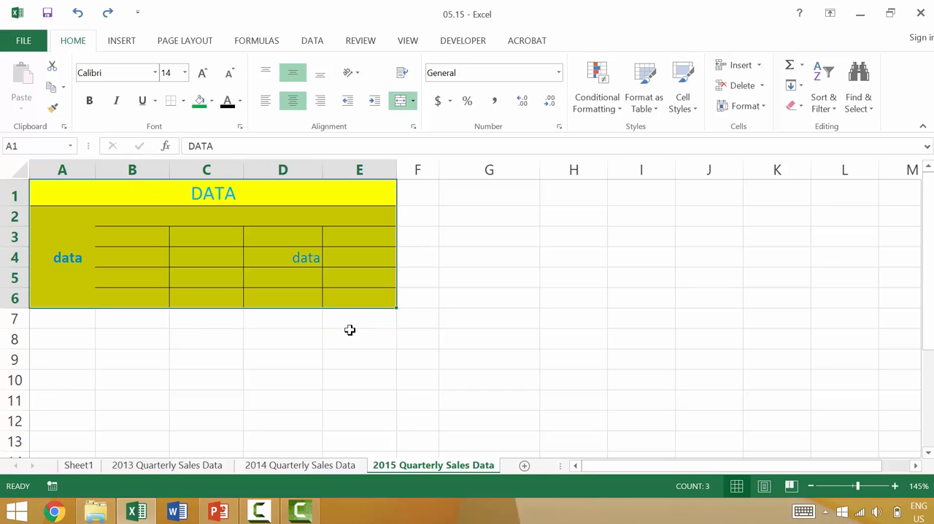
Remove the sample entries from A1:E6 with the Clear Contents command, keeping the cell formatting
right_click(279, 227)
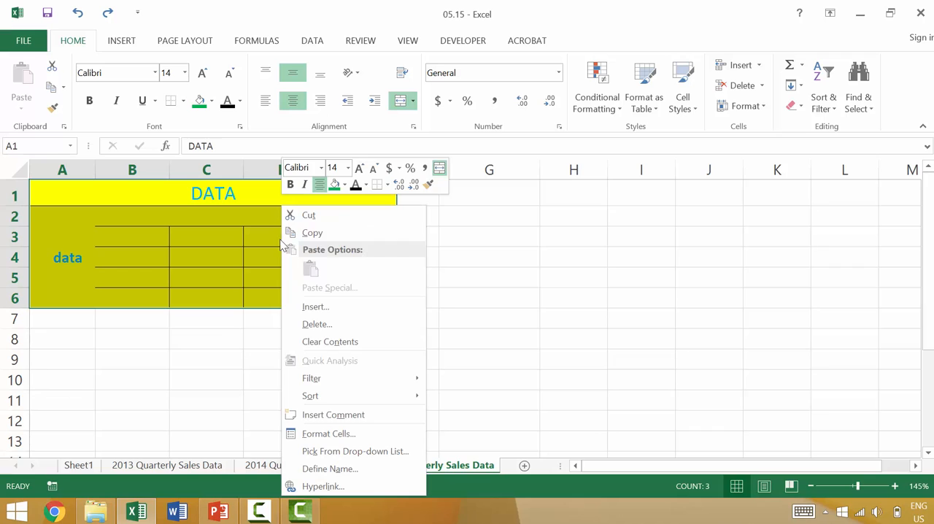
left_click(309, 344)
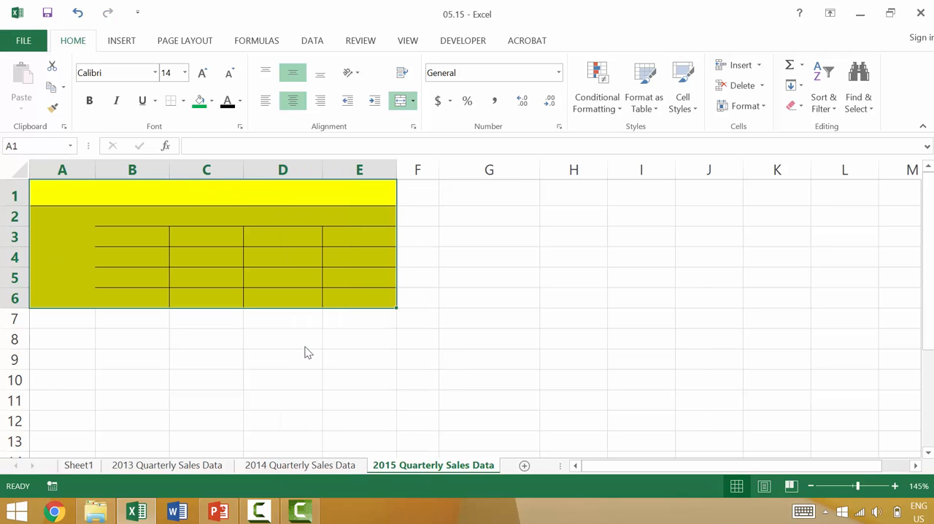